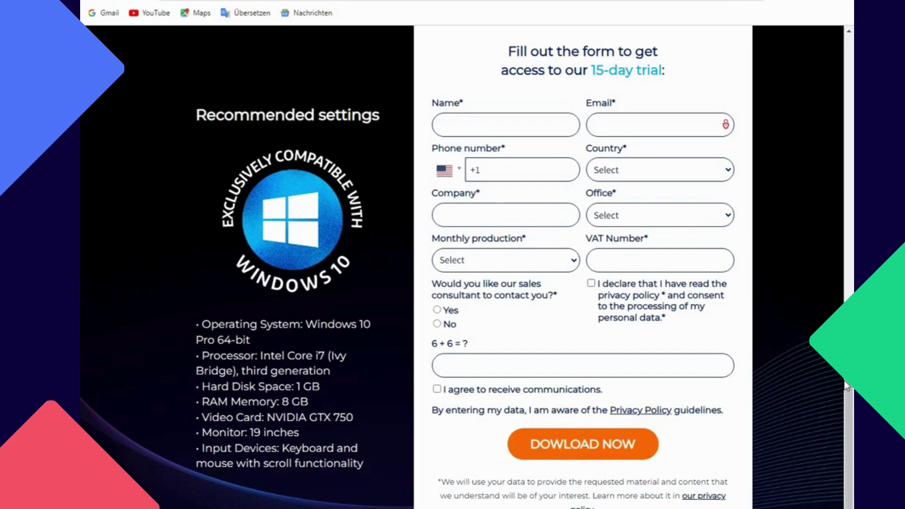
- Submit the completed Audaces360 15-day trial request form and dismiss the thank-you message
scroll(467, 266, down, 2)
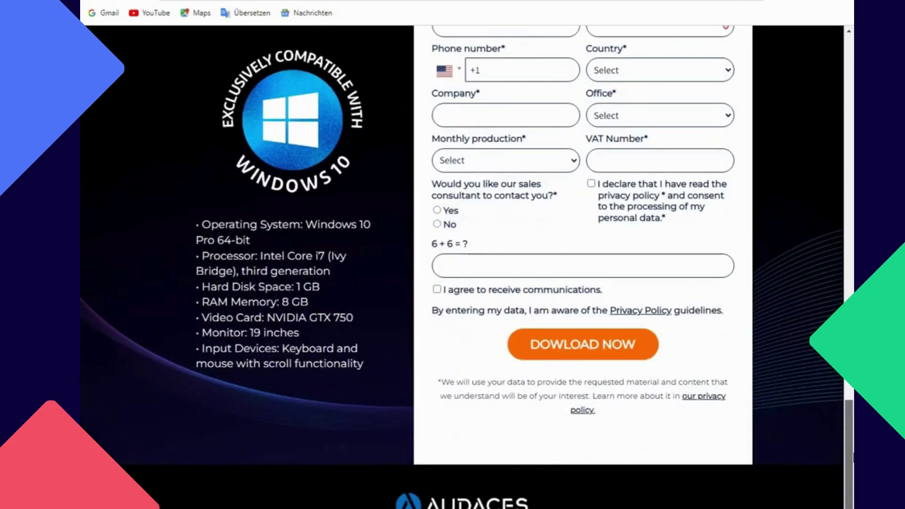
scroll(467, 266, up, 5)
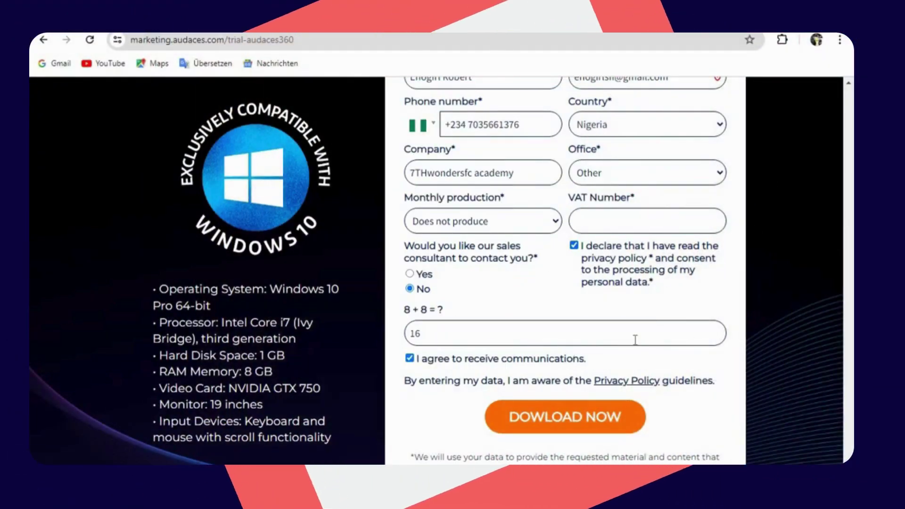
click(559, 427)
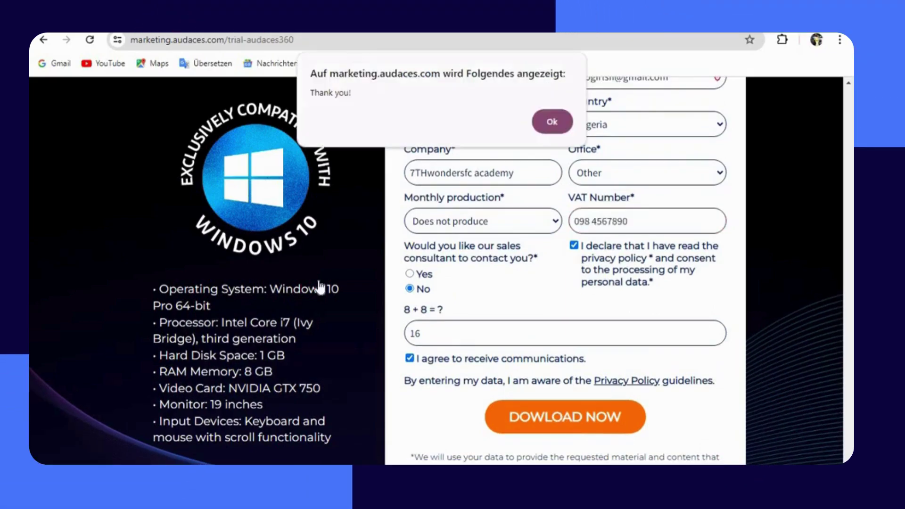
click(552, 121)
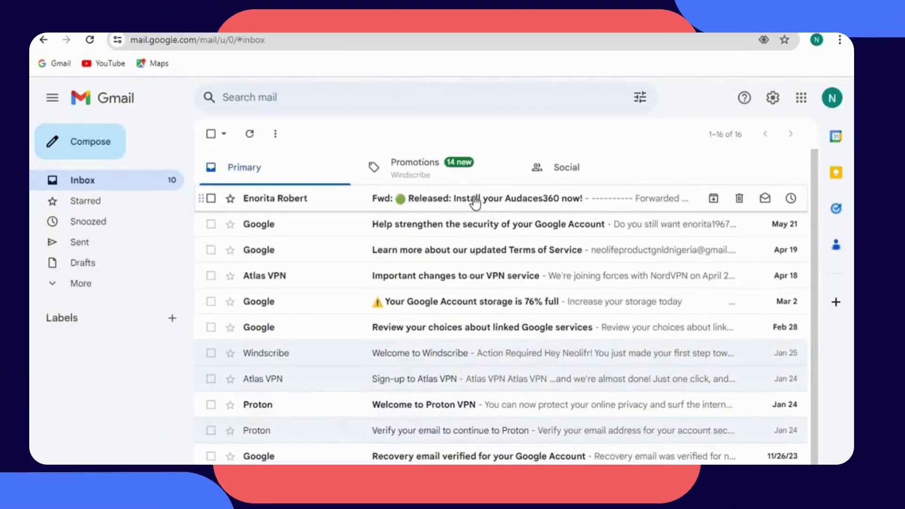
- Open the "Released: Install your Audaces360 now!" email in Gmail and read through its trial features and installation guidelines
click(475, 202)
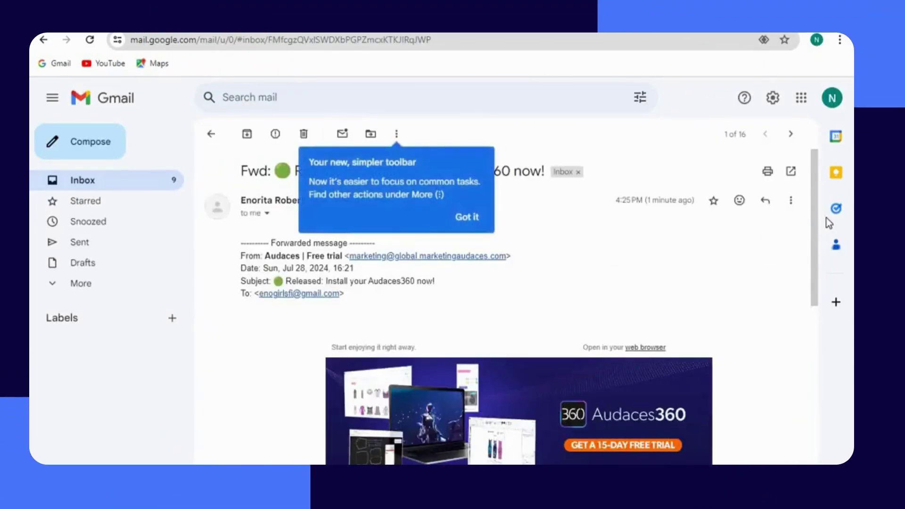
drag(813, 250, 814, 327)
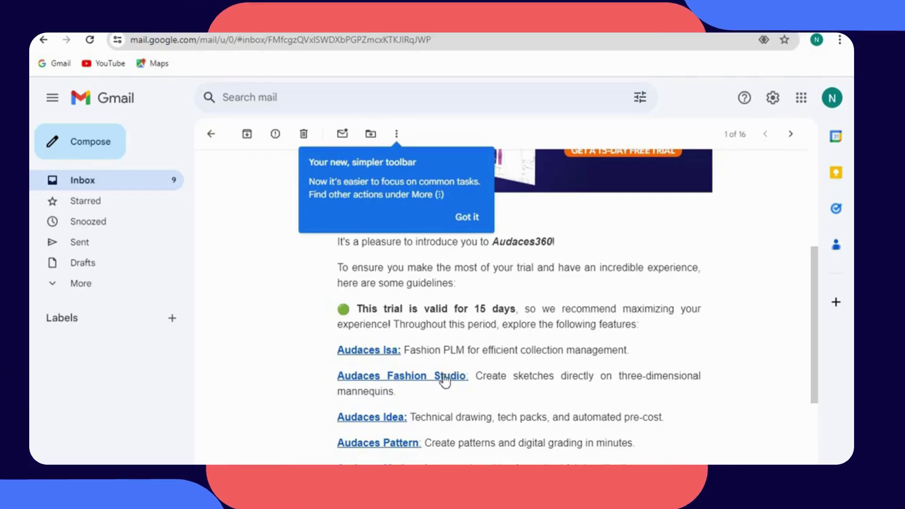
click(473, 220)
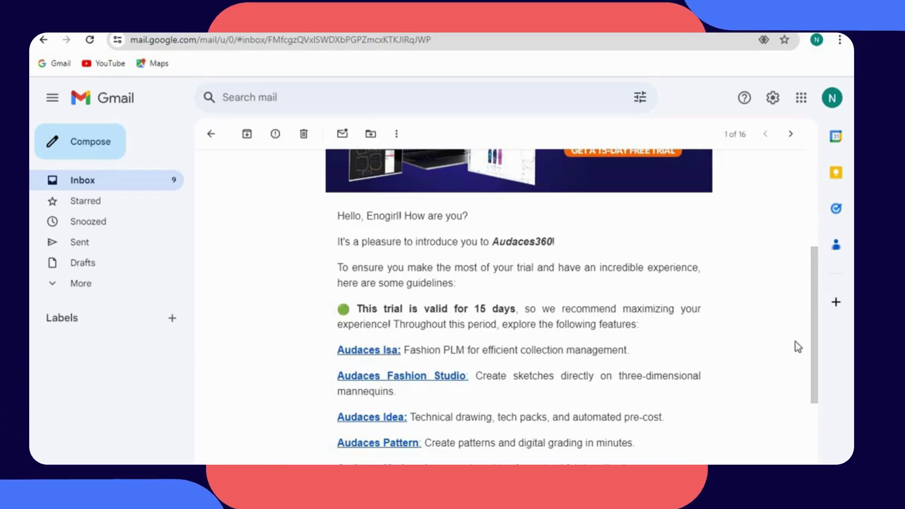
drag(812, 358, 812, 389)
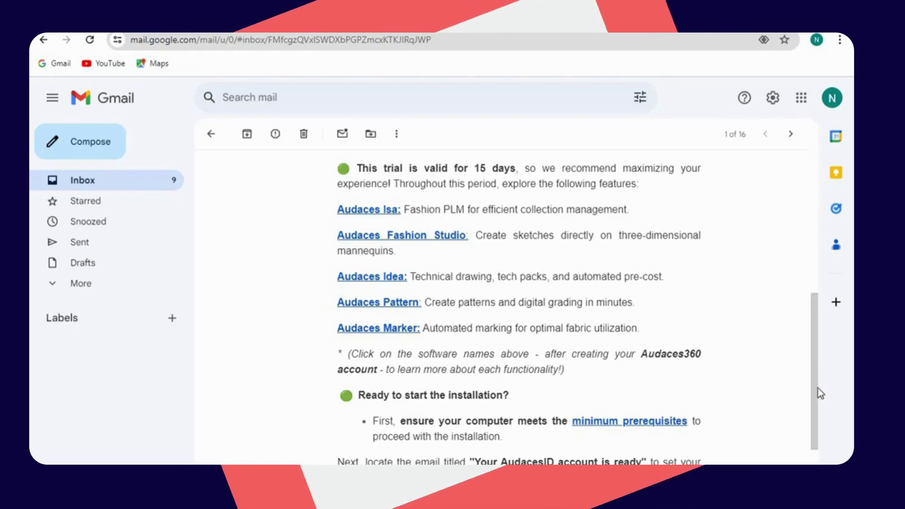
drag(814, 389, 814, 455)
scroll(640, 364, down, 1)
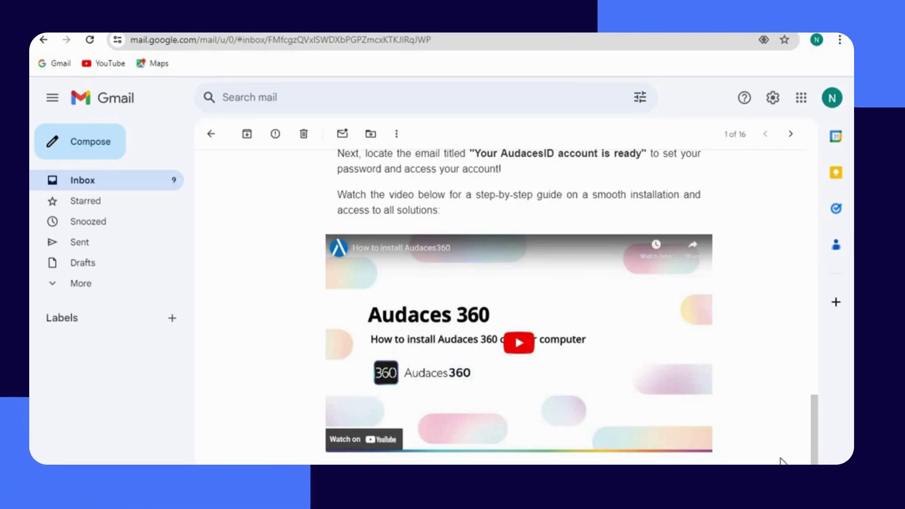
scroll(809, 459, down, 3)
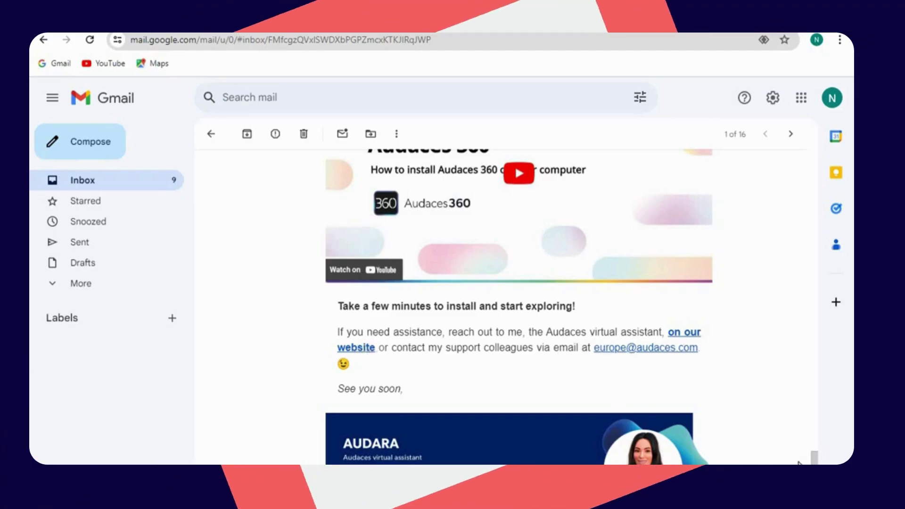
- Open the "How to install Audaces360" video from the email and view its beginning on YouTube
drag(814, 450, 814, 413)
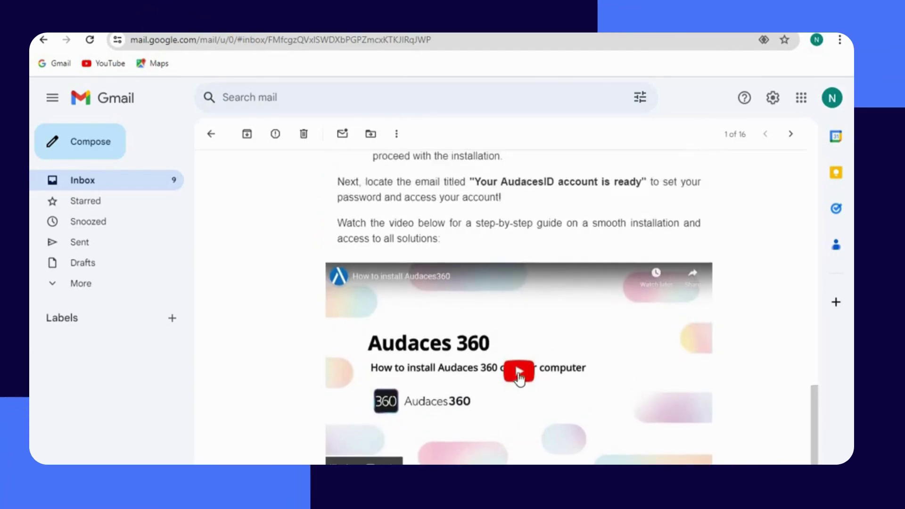
click(518, 373)
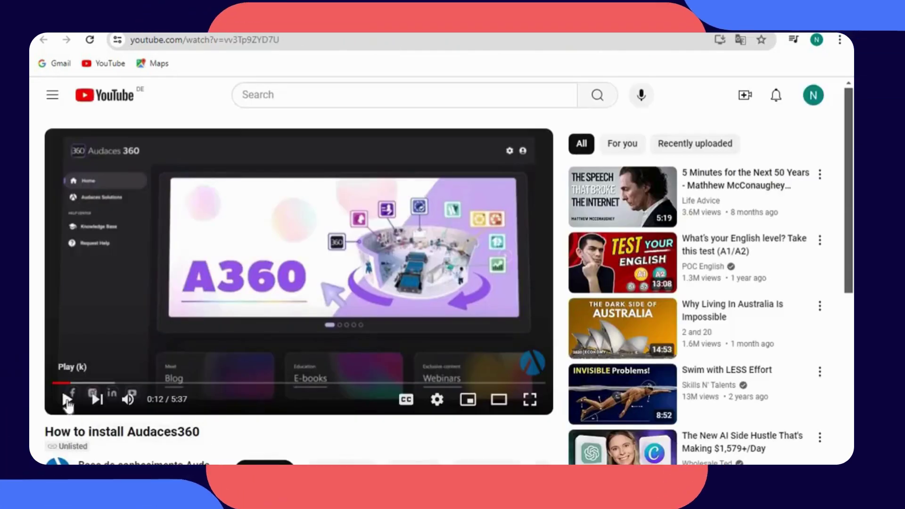
click(67, 401)
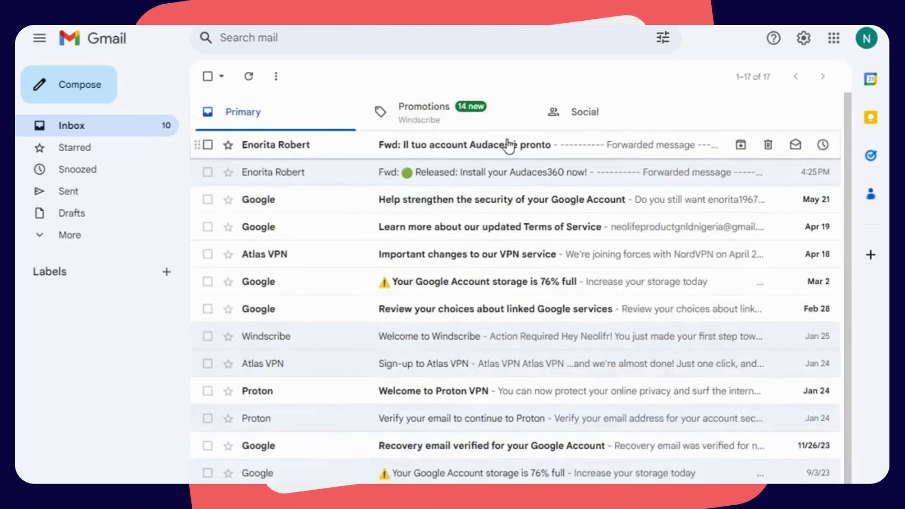
- Open the forwarded email "Il tuo account Audaces è pronto" and follow its My Account link to the Audaces ID sign-up page
click(527, 149)
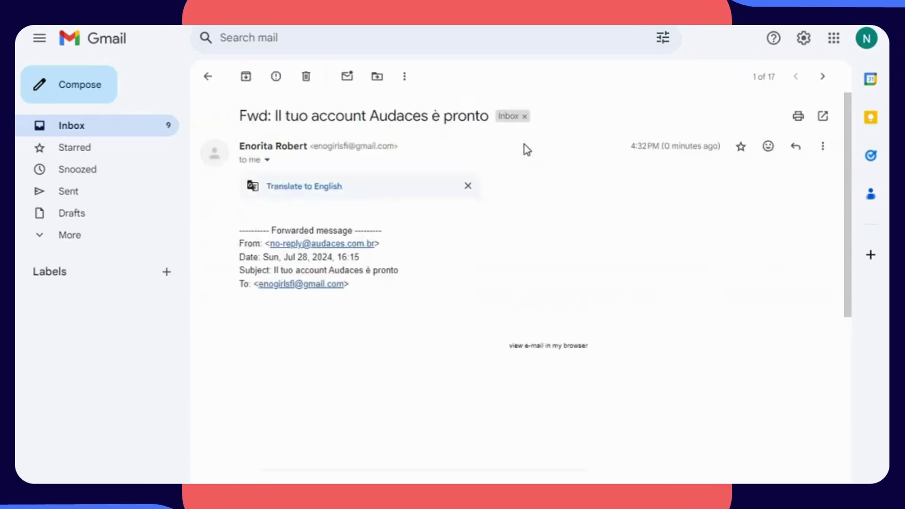
scroll(471, 361, down, 7)
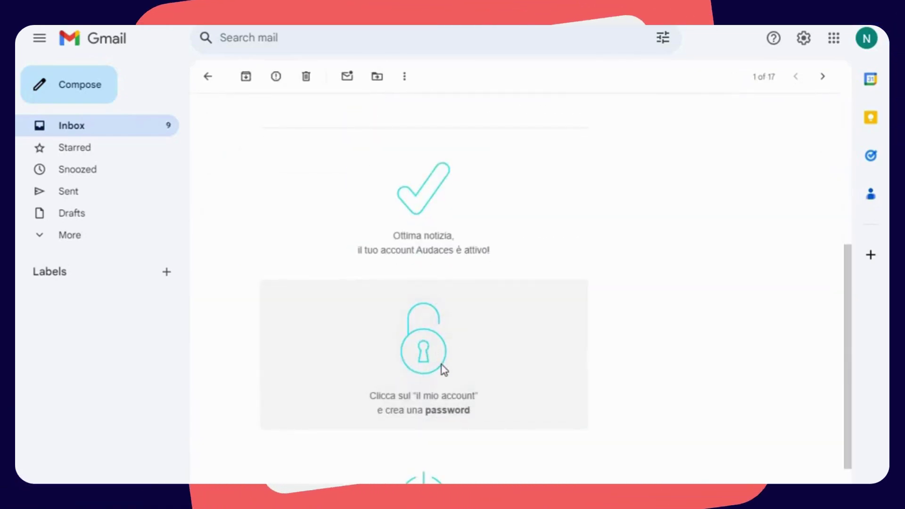
scroll(439, 362, down, 4)
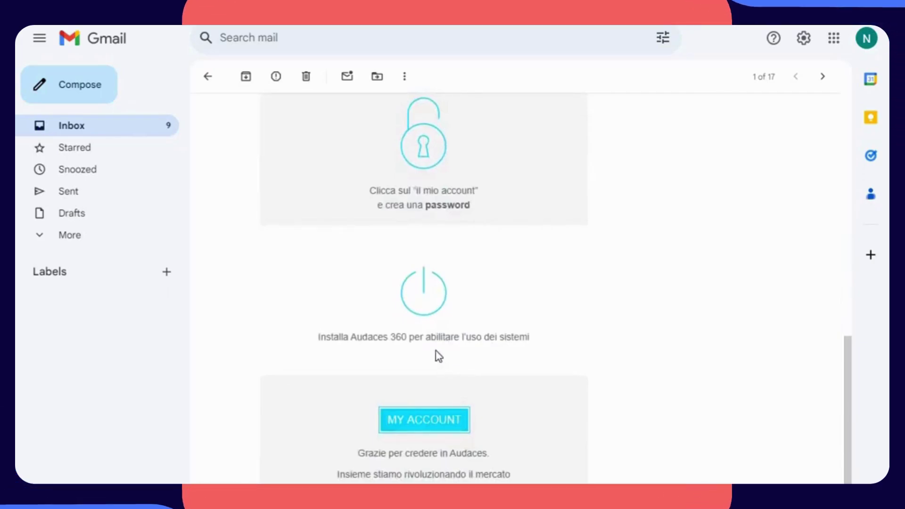
click(426, 423)
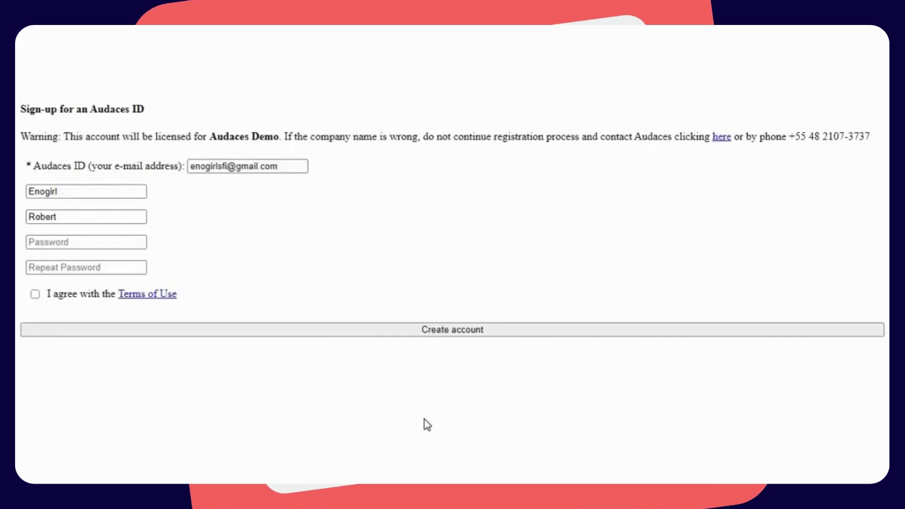
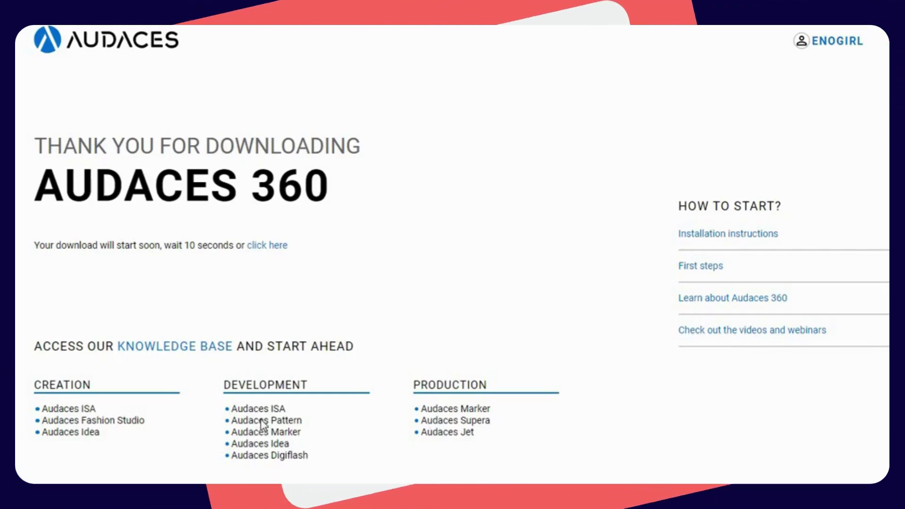
- Open the Audaces Pattern knowledge base from the Development list, signing in with the saved account email and password
click(262, 421)
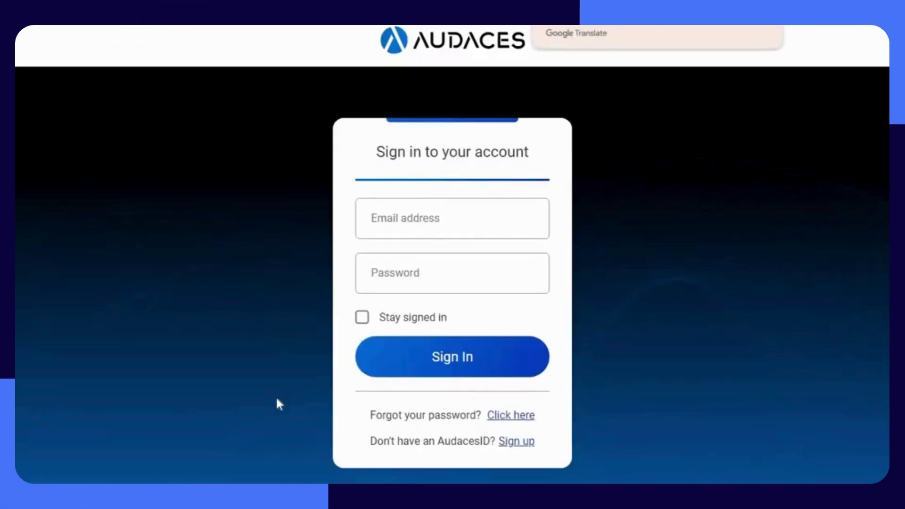
click(411, 219)
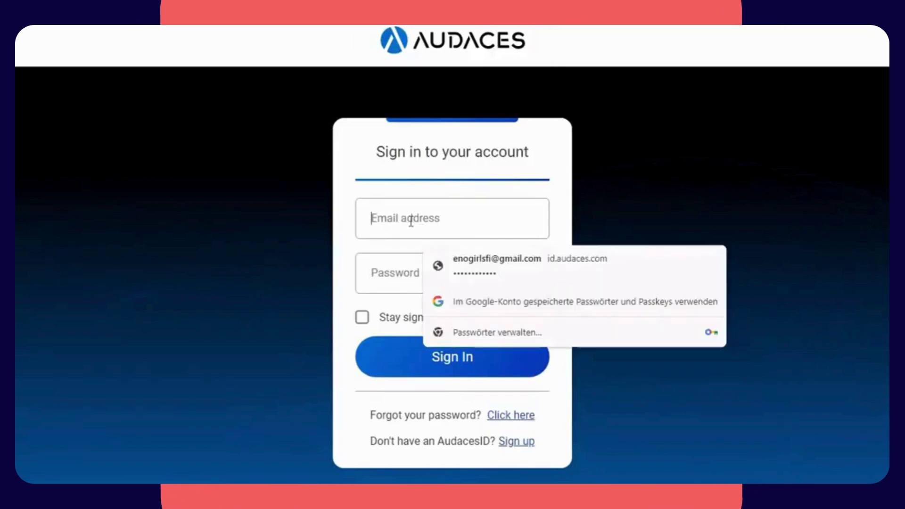
click(476, 273)
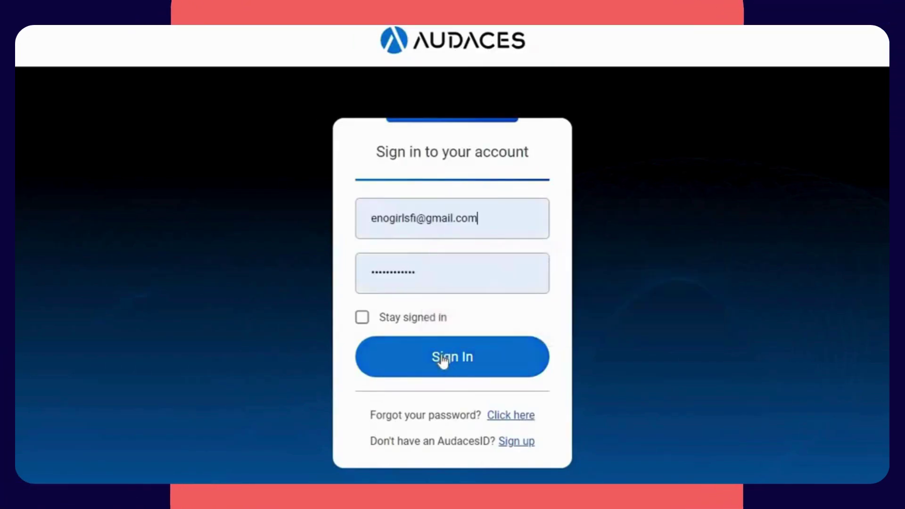
click(483, 351)
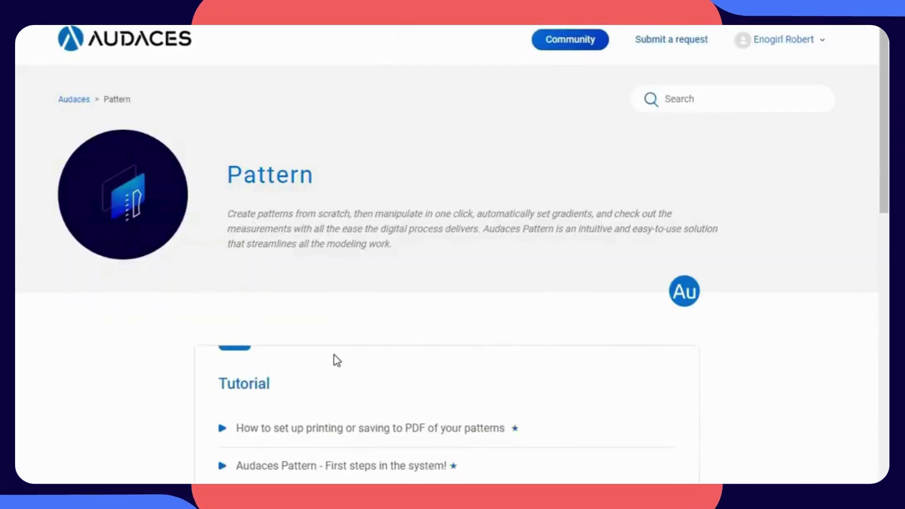
- Look through the Audaces Pattern knowledge base, covering the Tutorial, User Guide, Release Notes and Pattern troubleshooting articles
scroll(319, 350, down, 3)
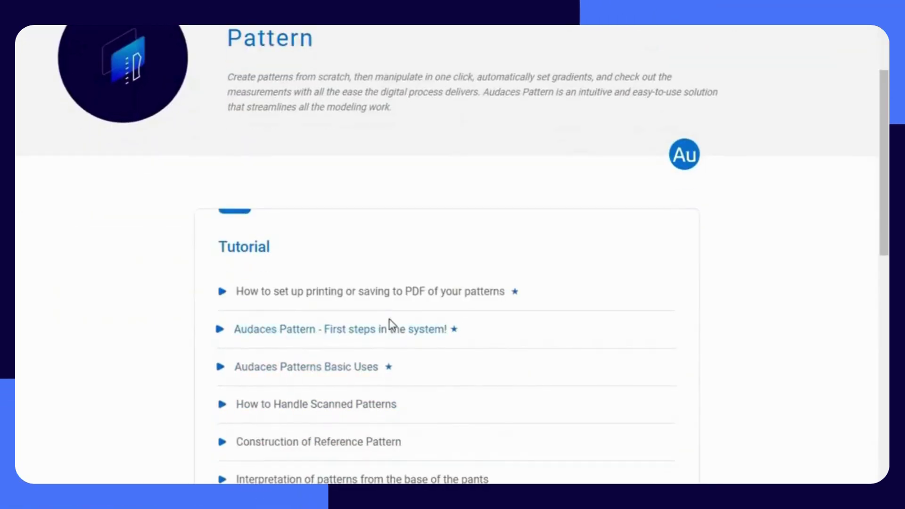
scroll(401, 333, down, 6)
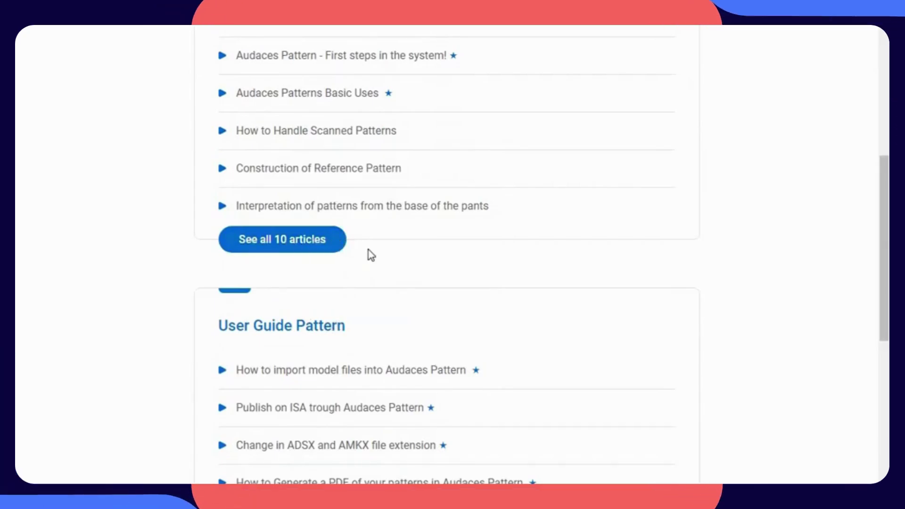
scroll(386, 380, down, 2)
scroll(364, 379, down, 2)
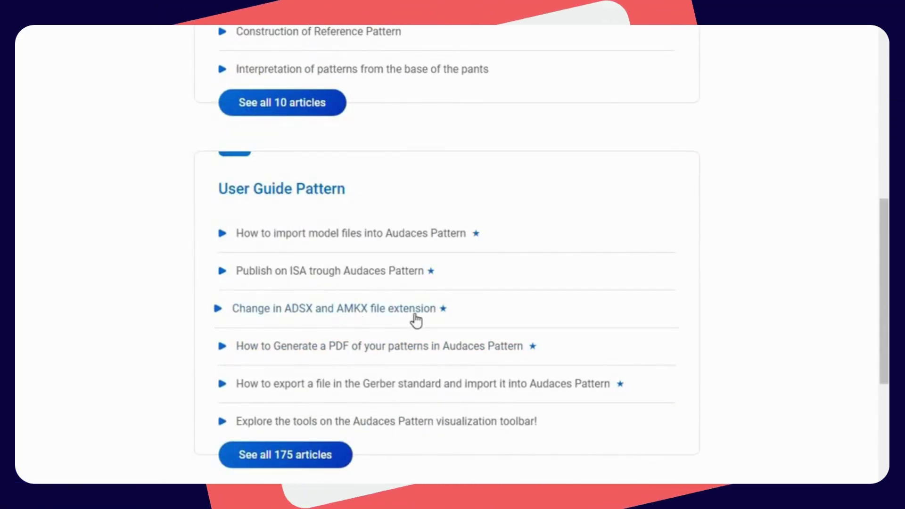
scroll(516, 323, down, 2)
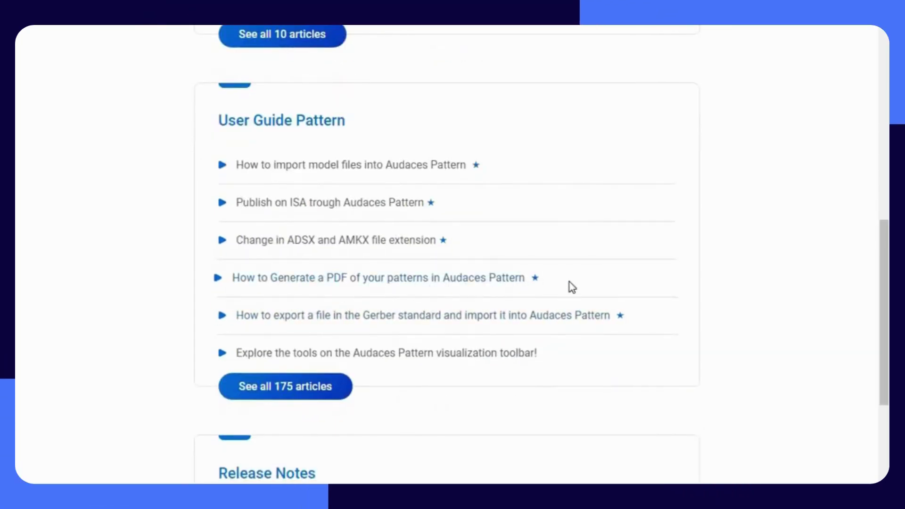
scroll(569, 287, down, 2)
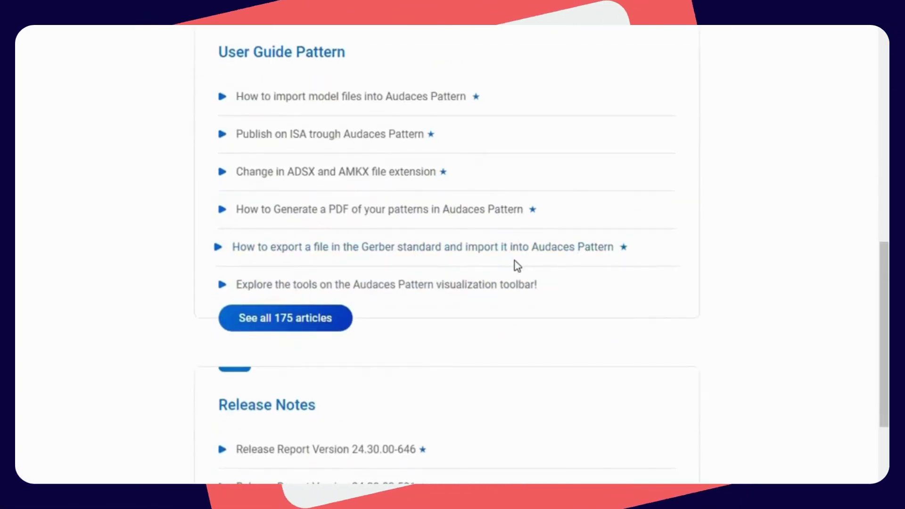
scroll(516, 264, down, 4)
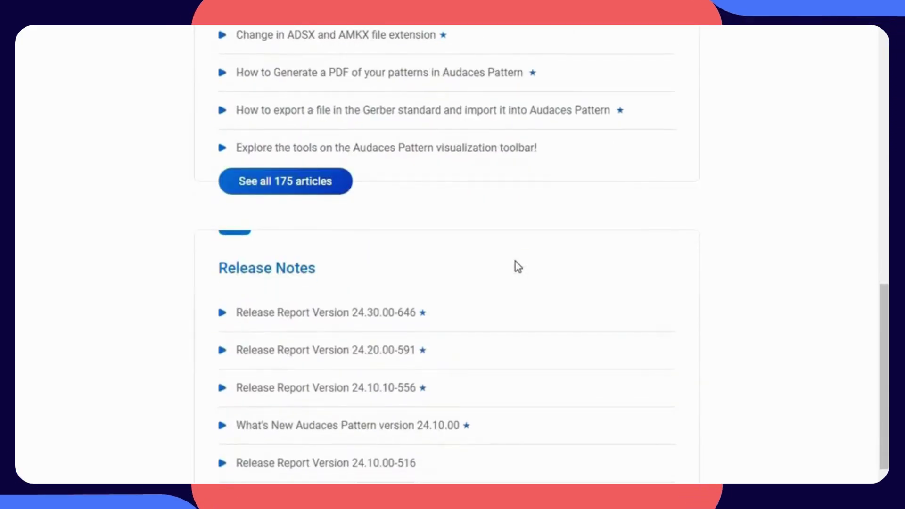
scroll(516, 262, down, 8)
scroll(516, 262, down, 4)
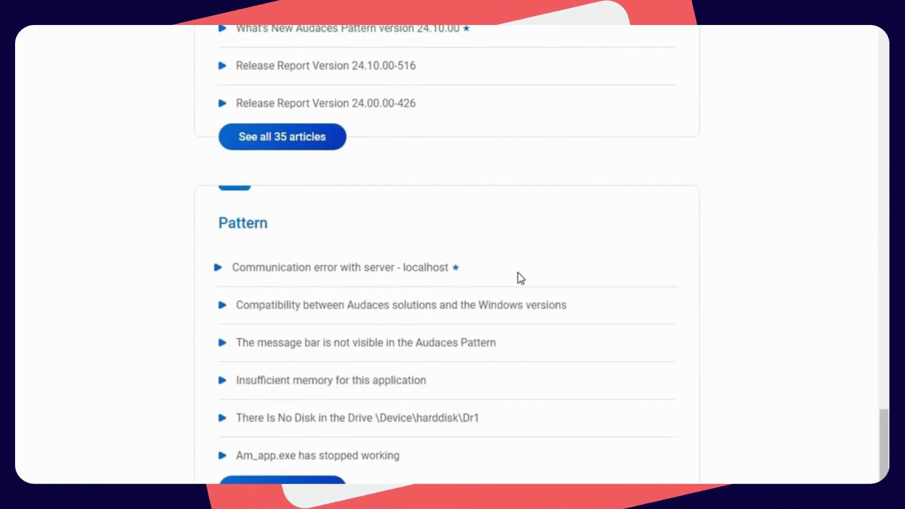
scroll(515, 271, up, 20)
scroll(521, 278, up, 15)
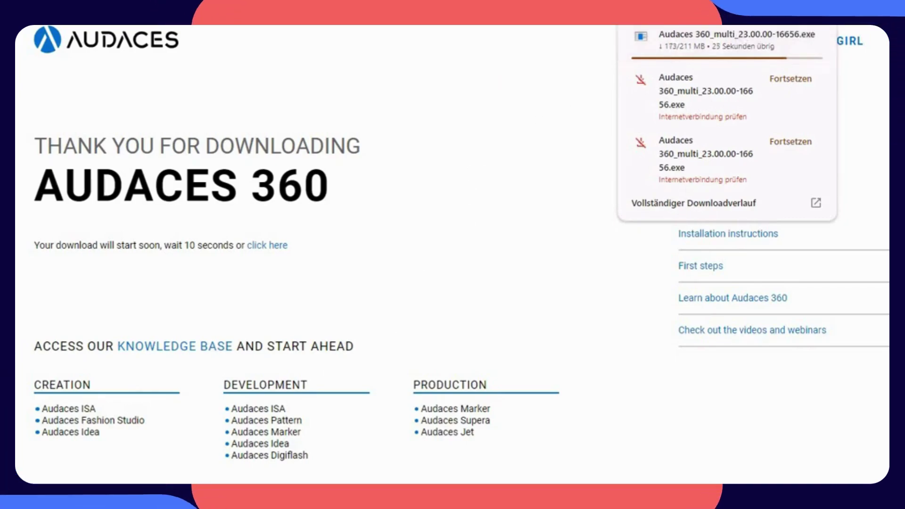
- Launch the downloaded Audaces 360_multi_23.00.00-16656.exe installer and choose English as the installer language
click(842, 167)
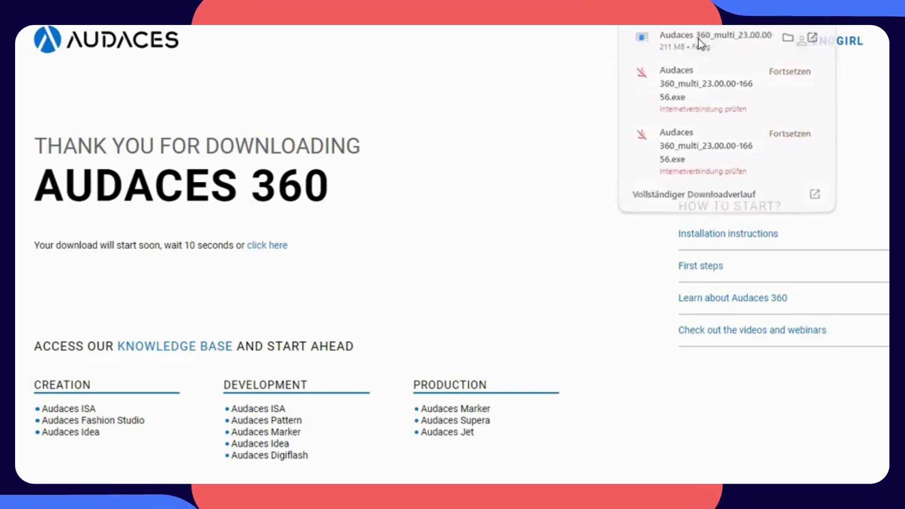
click(698, 41)
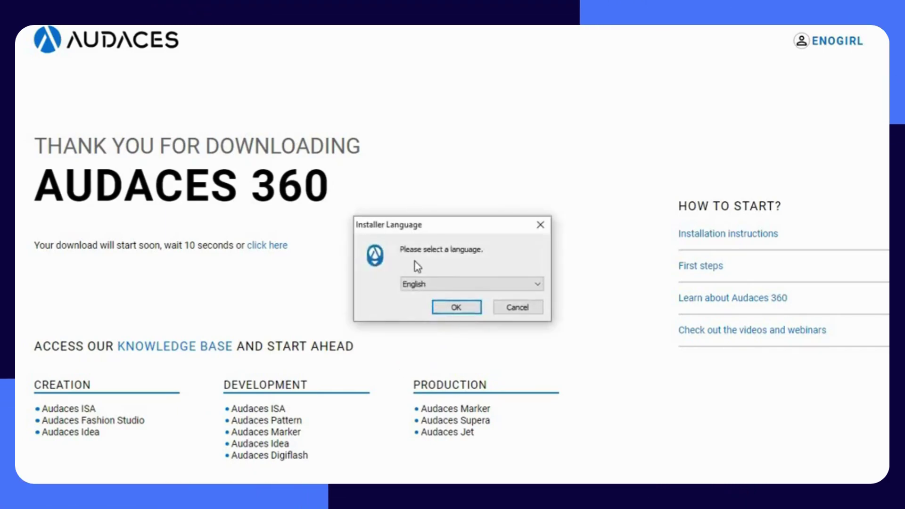
click(456, 307)
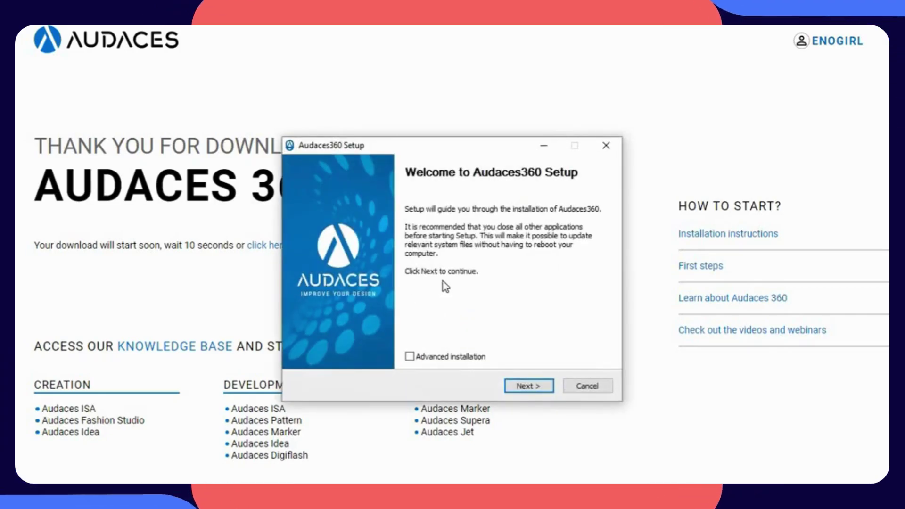
- Accept the license agreement, install Audaces360 in C:\Program Files\Audaces\Launcher 360, and finish setup with Run Audaces360 enabled
click(520, 387)
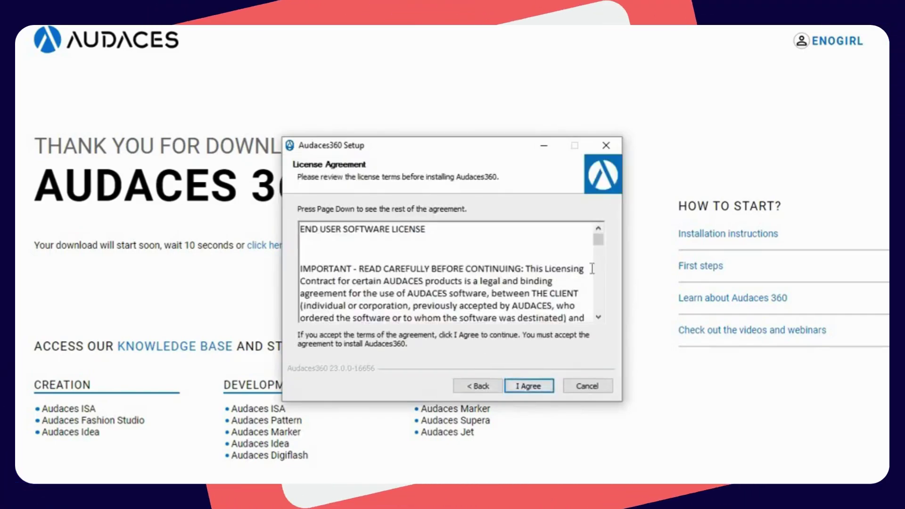
drag(598, 238, 598, 280)
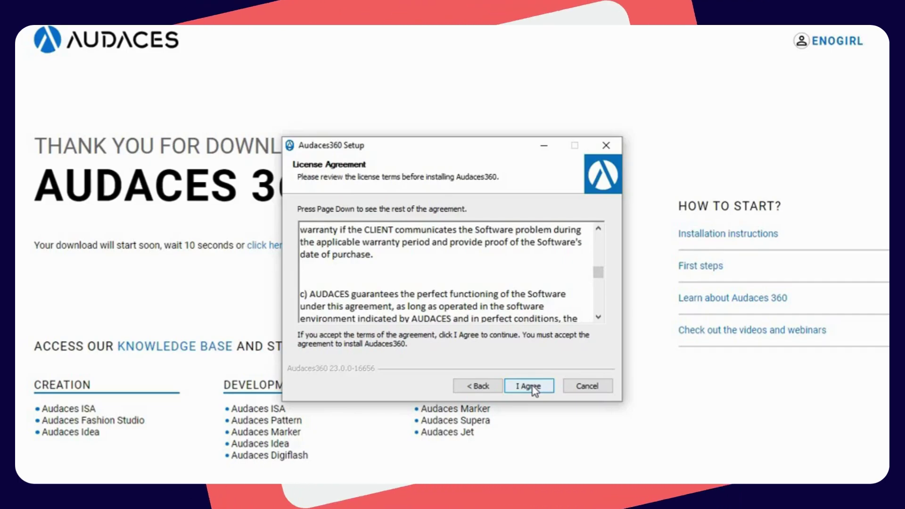
click(529, 386)
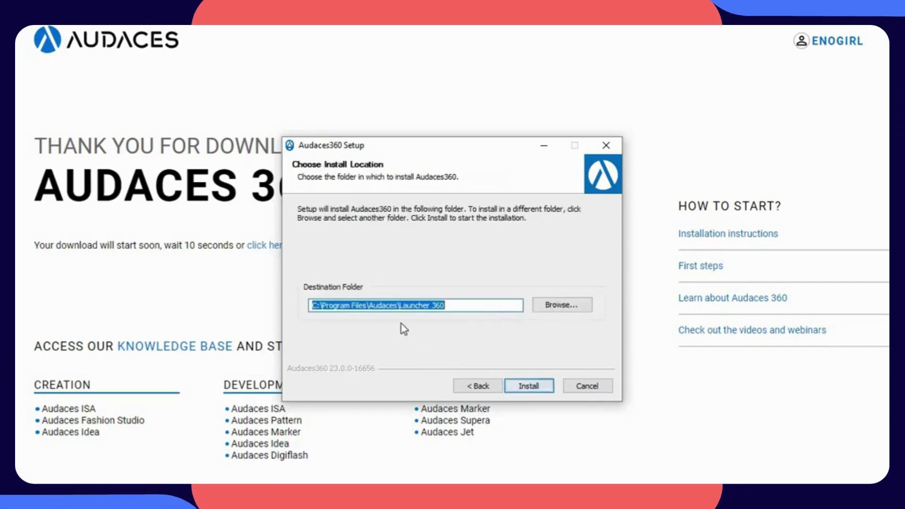
click(528, 386)
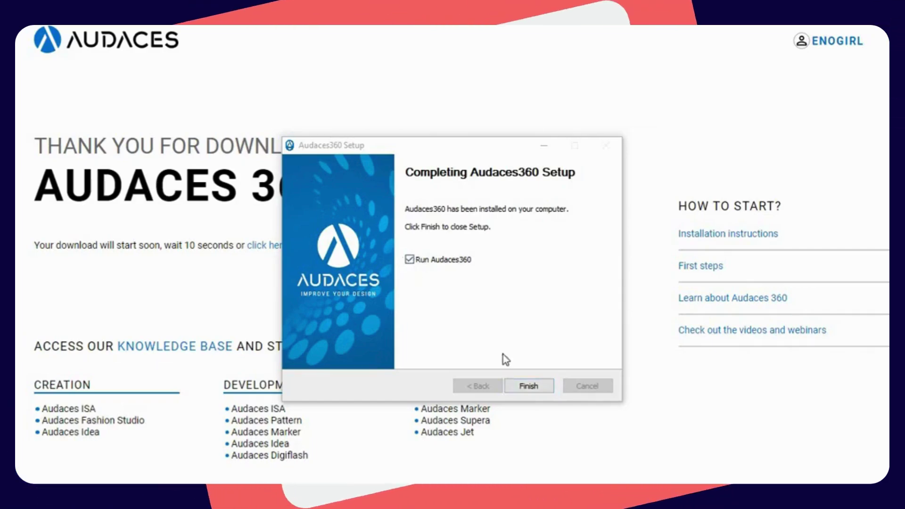
click(523, 388)
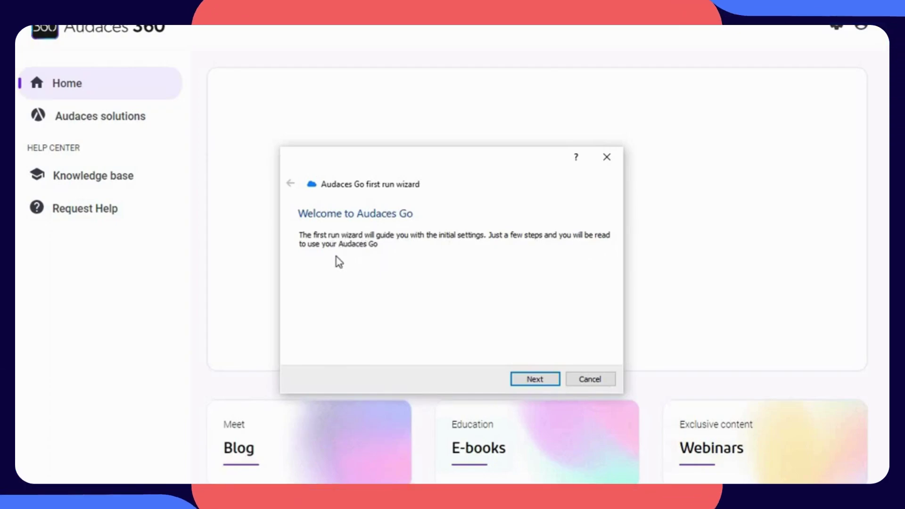
- Complete the Audaces Go first run wizard with Direct Connection and automatic license updates at 00:00, and minimize the Audaces Go window
click(539, 380)
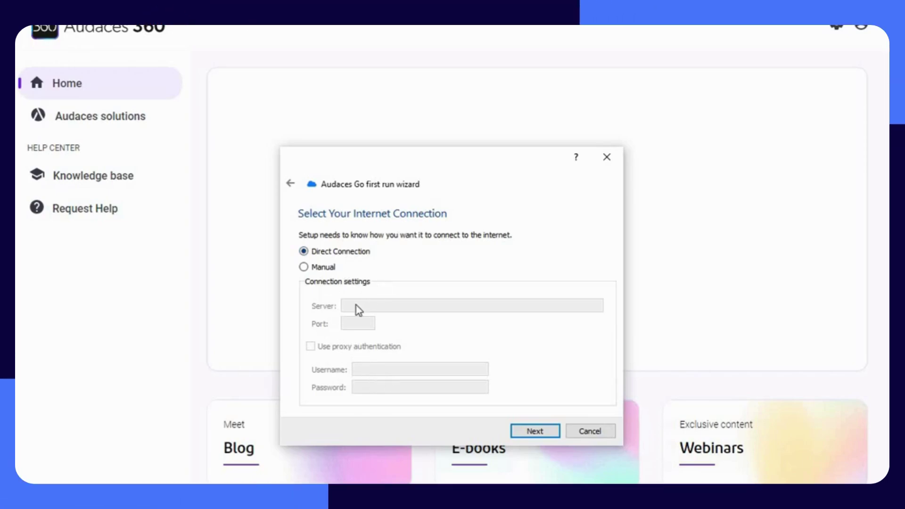
click(304, 267)
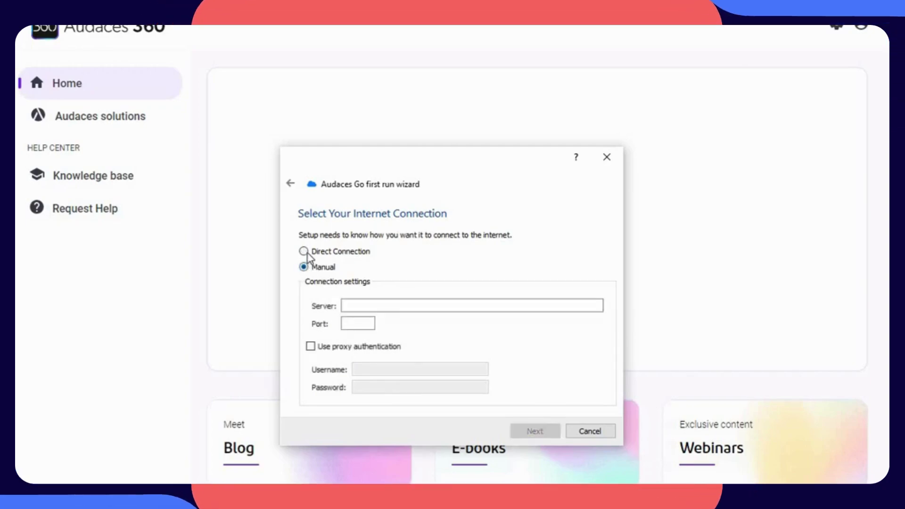
click(332, 252)
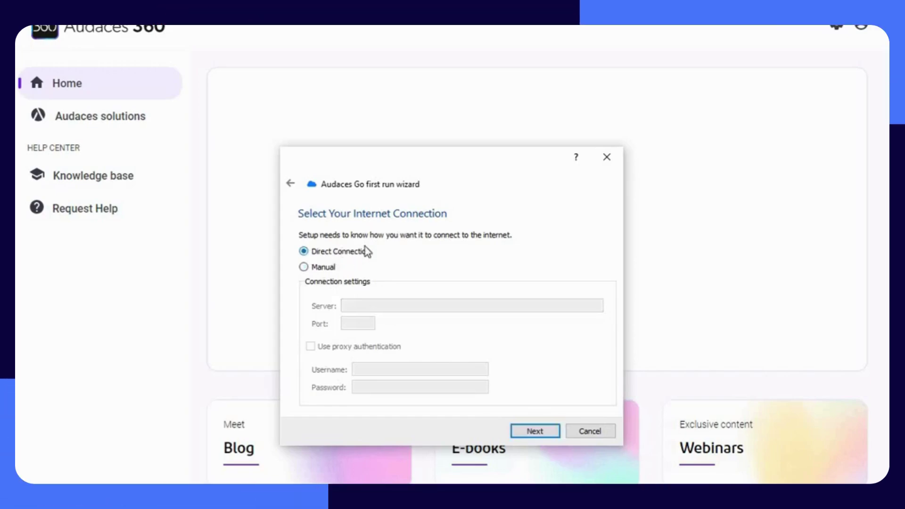
click(537, 432)
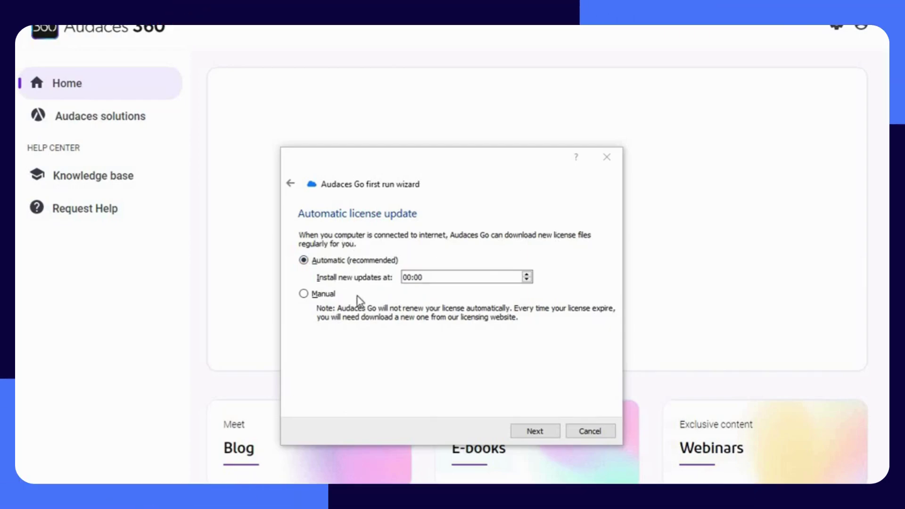
click(548, 433)
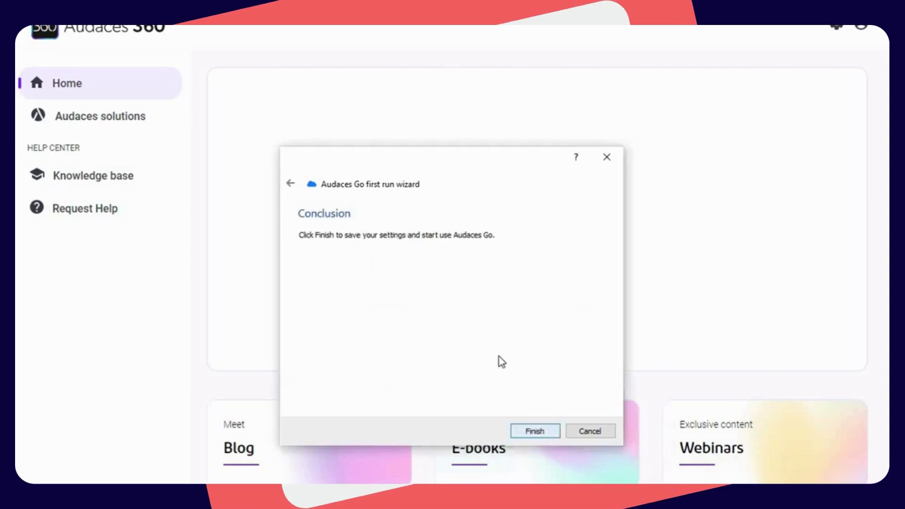
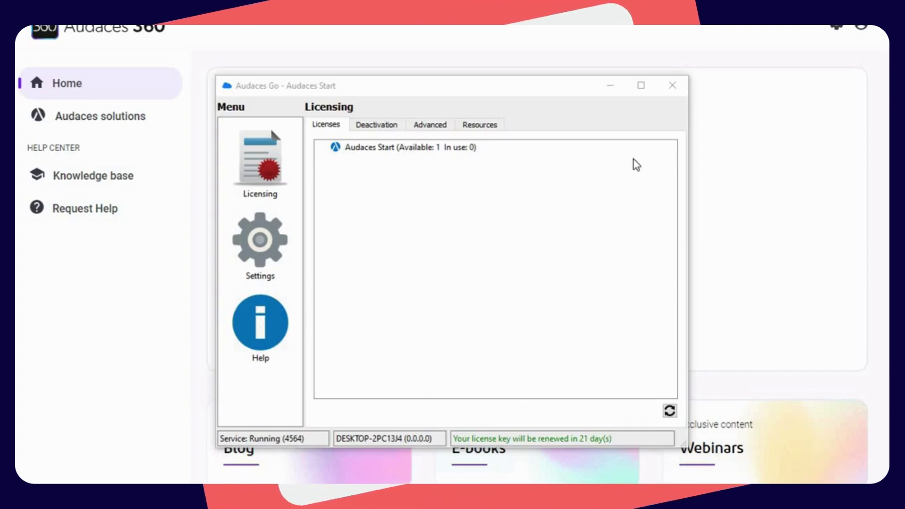
click(611, 86)
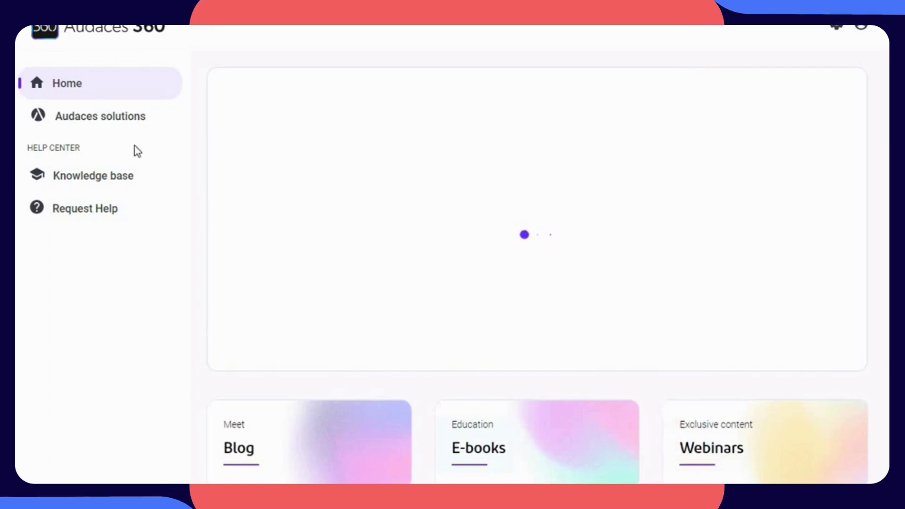
- Open the Audaces solutions list and view the launcher's Configuration preferences without applying changes
click(100, 120)
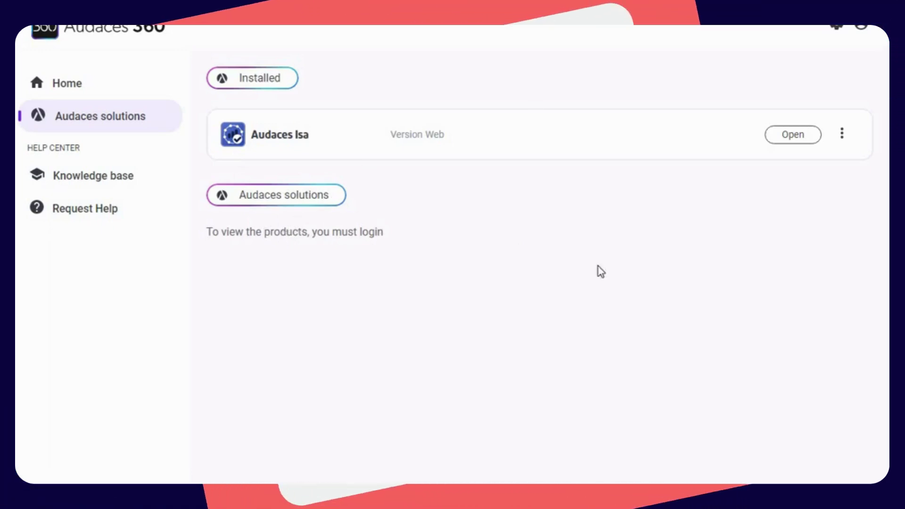
click(836, 29)
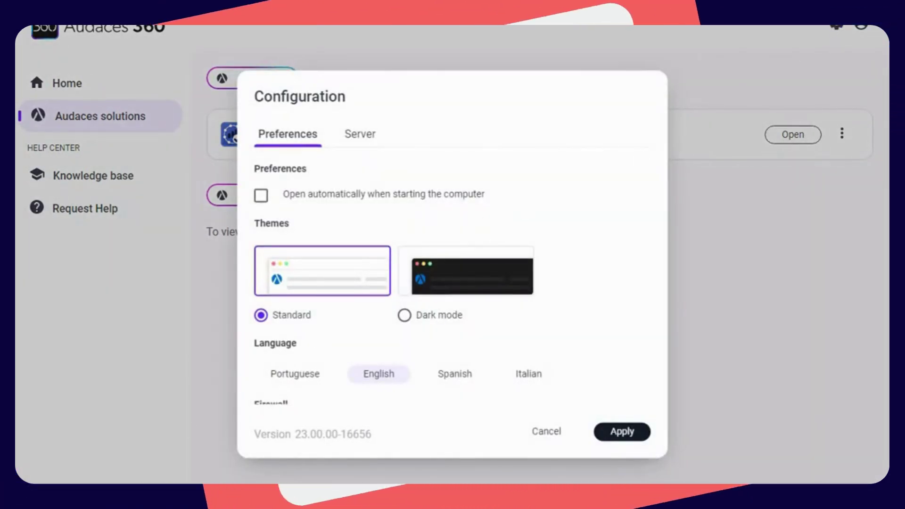
click(677, 164)
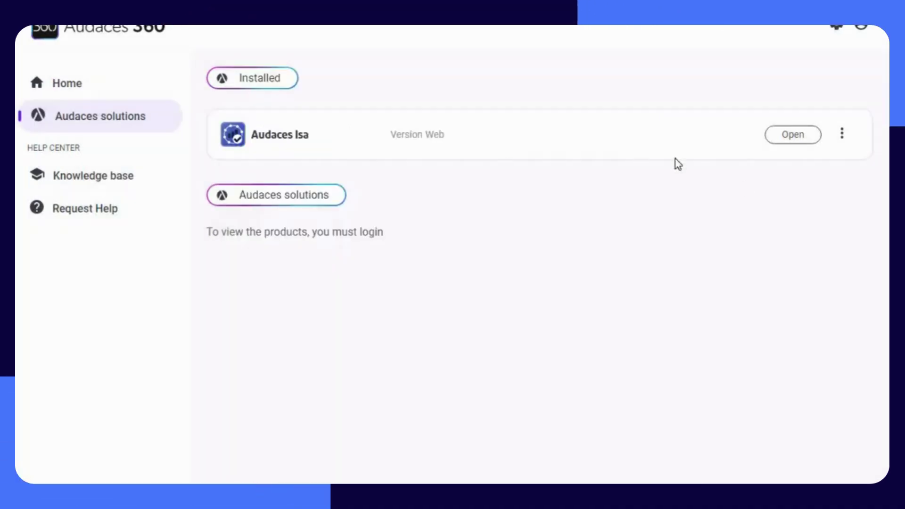
- Log in to the Audaces account from the launcher using the filled-in email and password, with Keep me signed in enabled
click(862, 29)
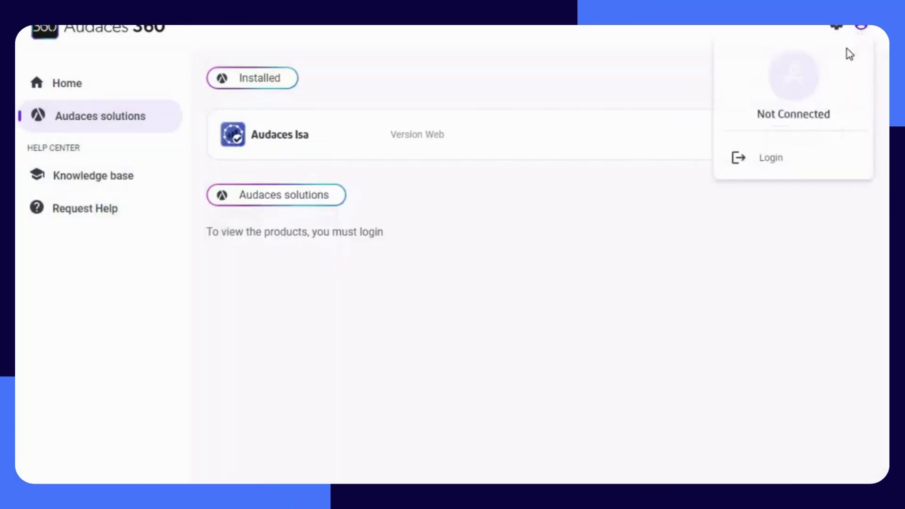
click(771, 160)
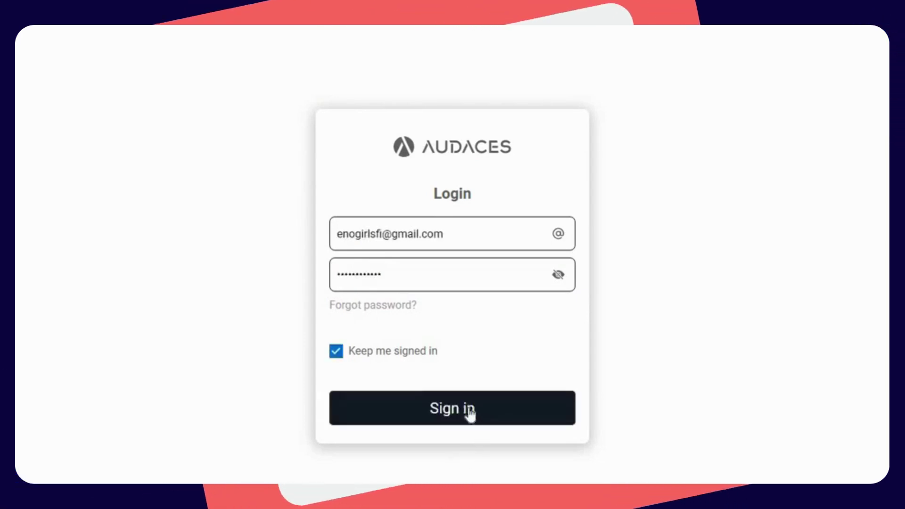
click(467, 411)
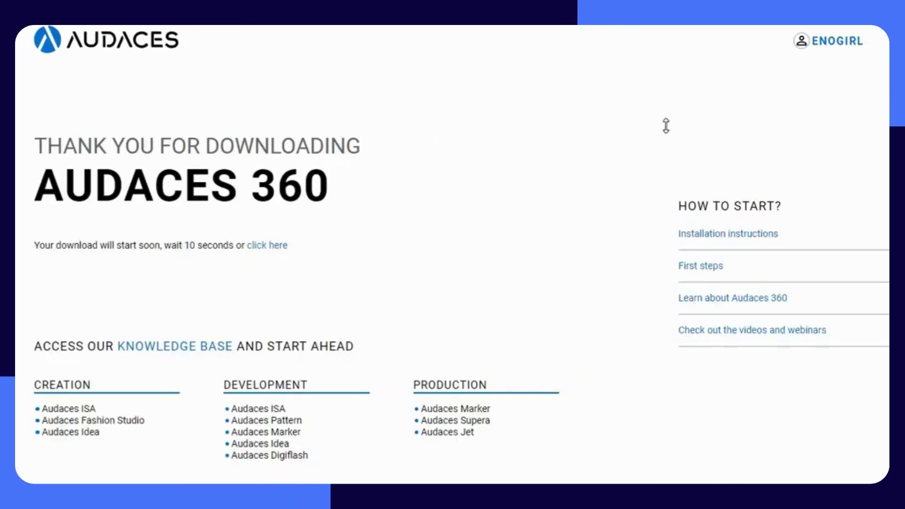
- Open the account portal from the download page and look through its Audaces360 solutions, Cutting Room and Audaces solutions product sections
click(837, 42)
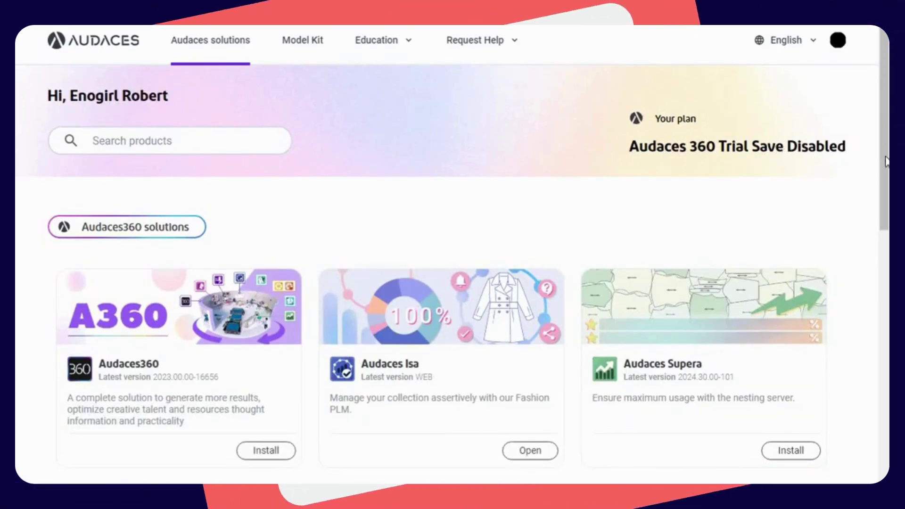
scroll(886, 158, down, 2)
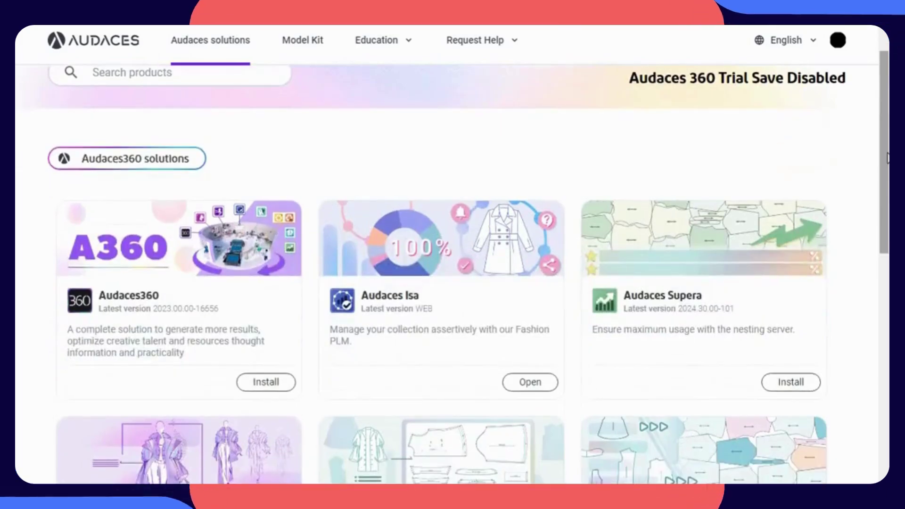
scroll(886, 158, up, 2)
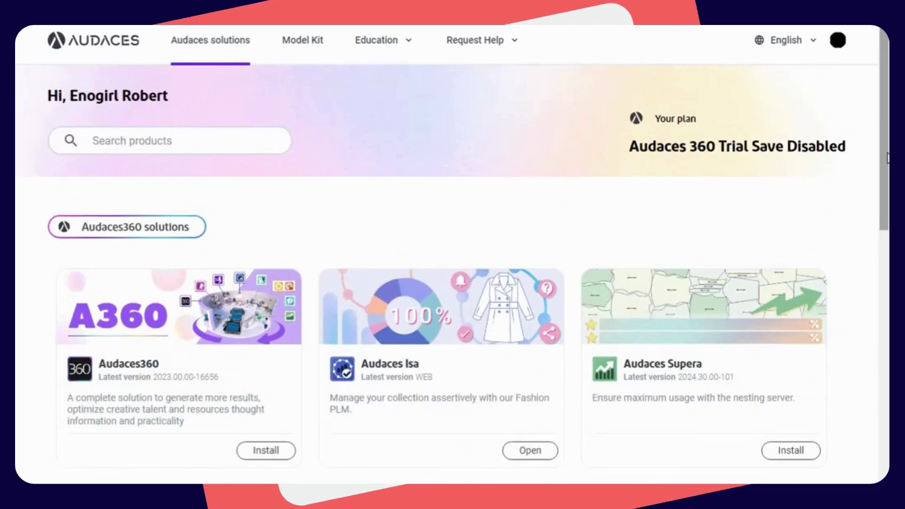
scroll(887, 157, down, 4)
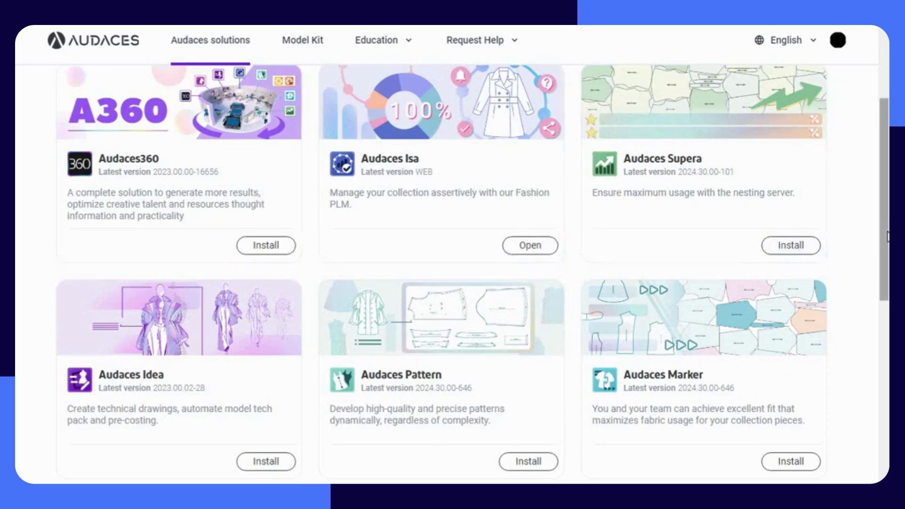
scroll(825, 232, down, 5)
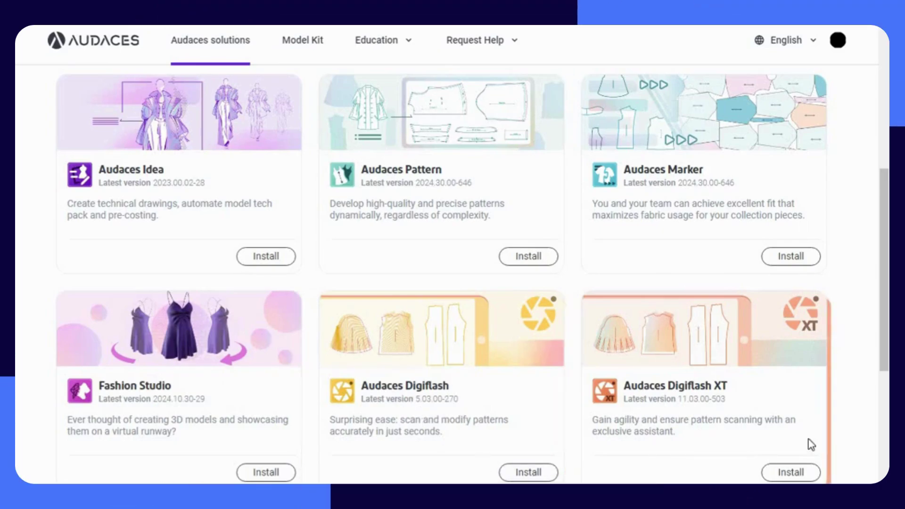
scroll(886, 362, down, 6)
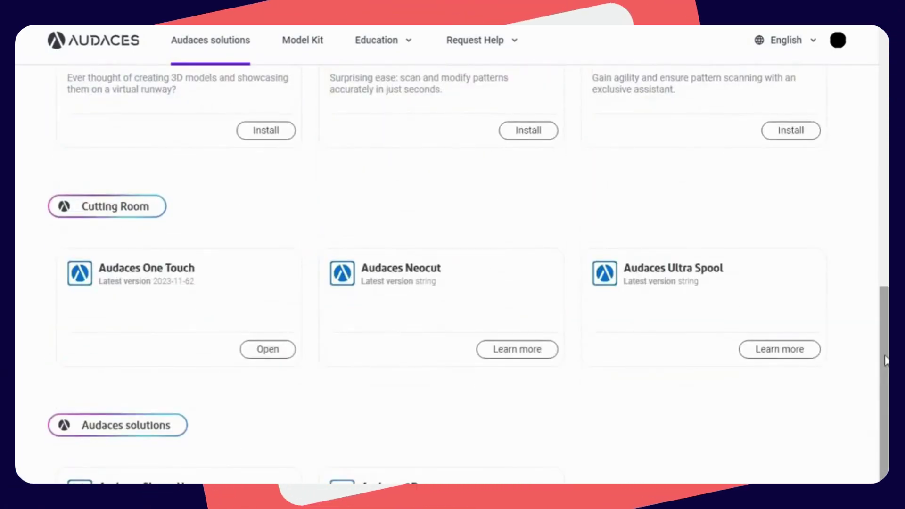
scroll(885, 360, down, 2)
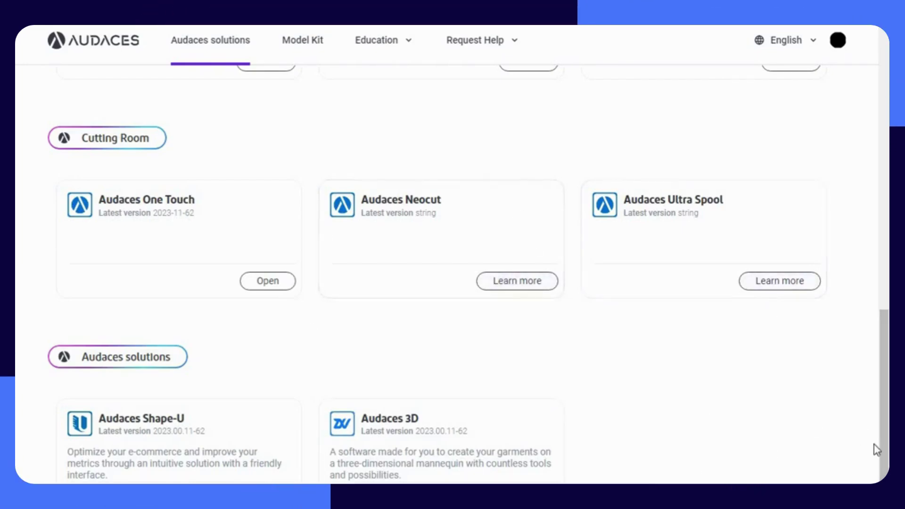
scroll(887, 454, up, 7)
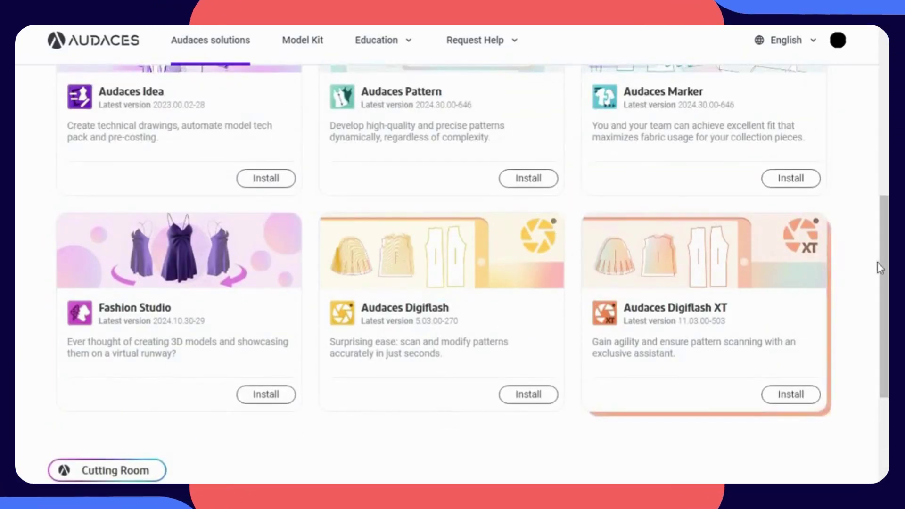
scroll(877, 264, up, 1)
scroll(425, 169, up, 3)
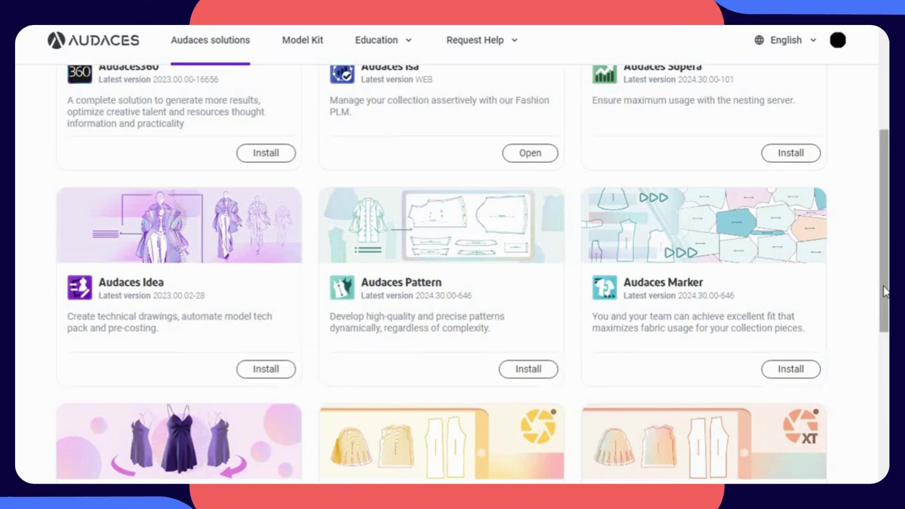
scroll(884, 291, up, 1)
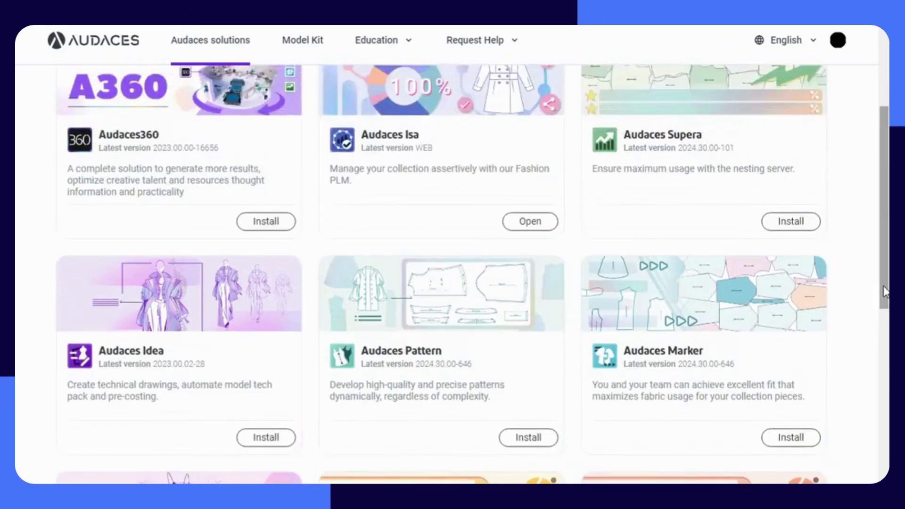
scroll(885, 291, down, 3)
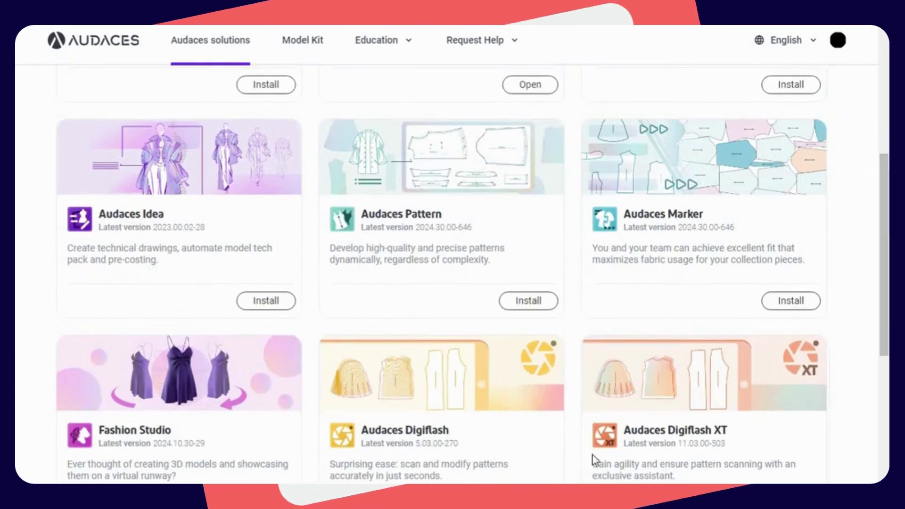